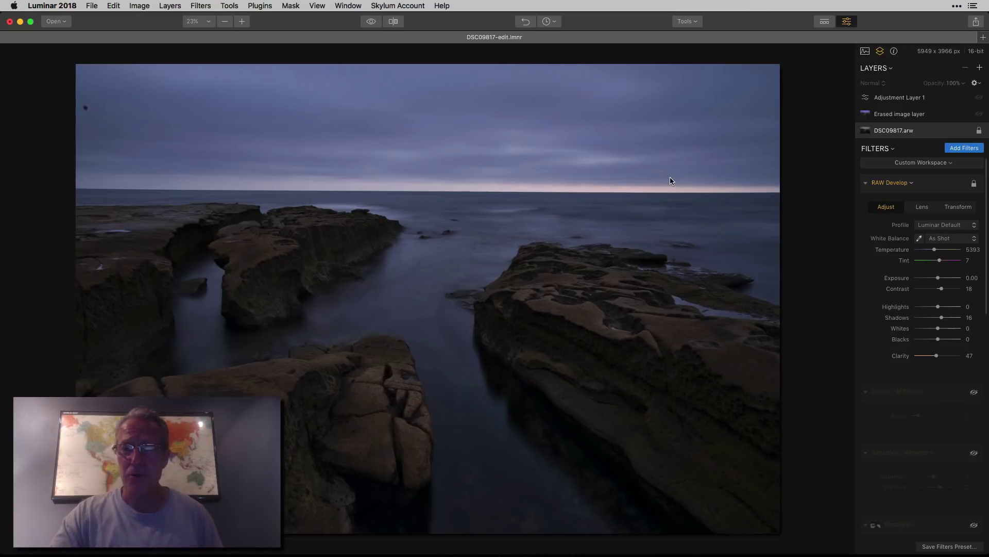
click(373, 23)
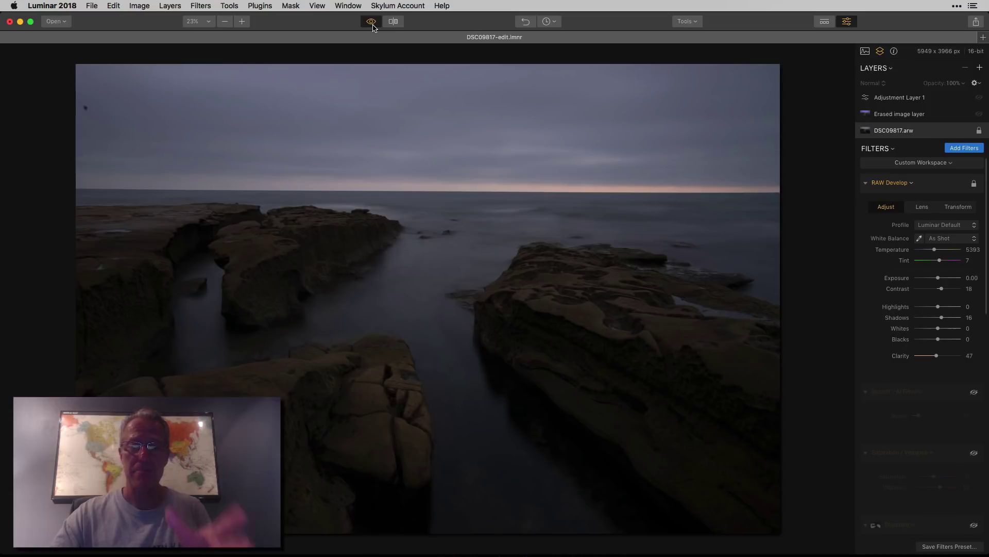
click(372, 24)
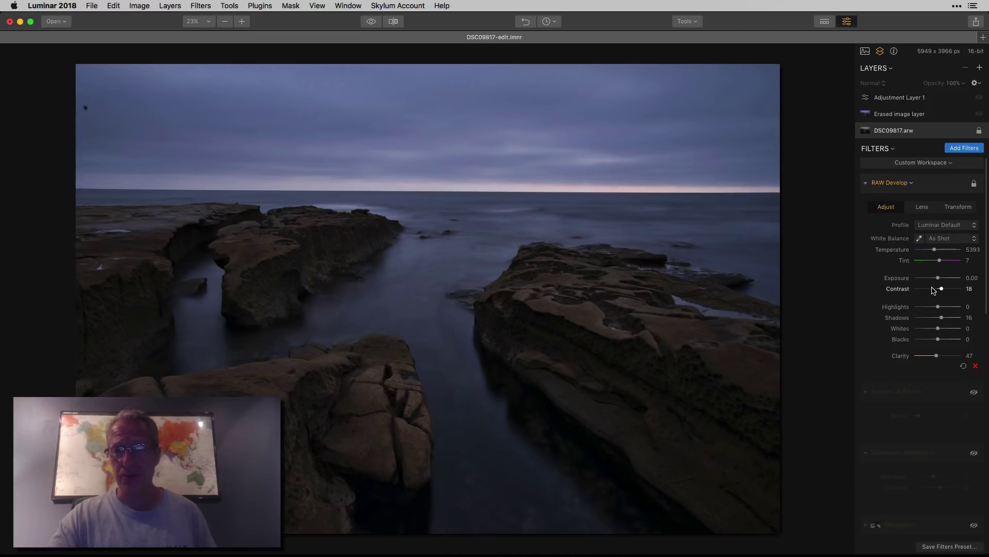
scroll(934, 291, down, 1)
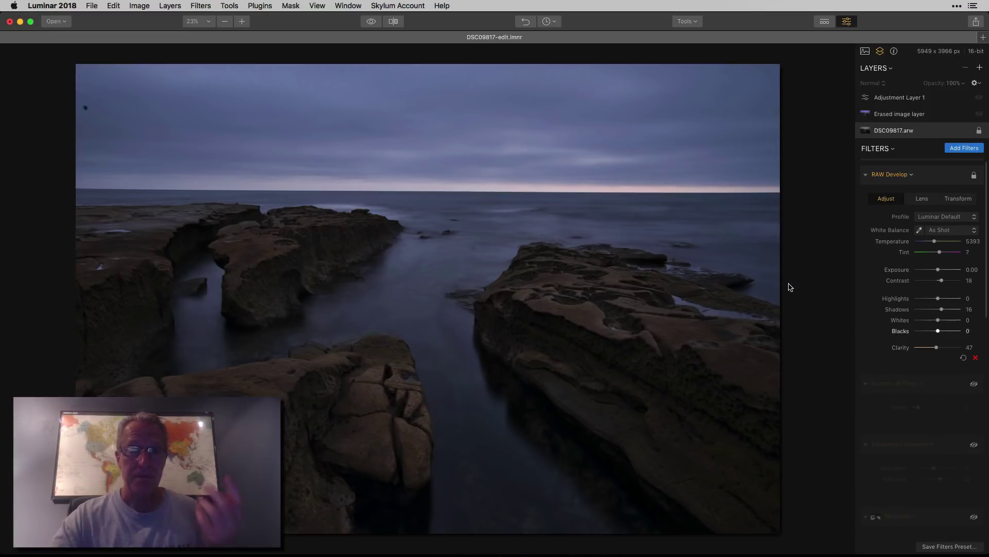
drag(375, 23, 375, 23)
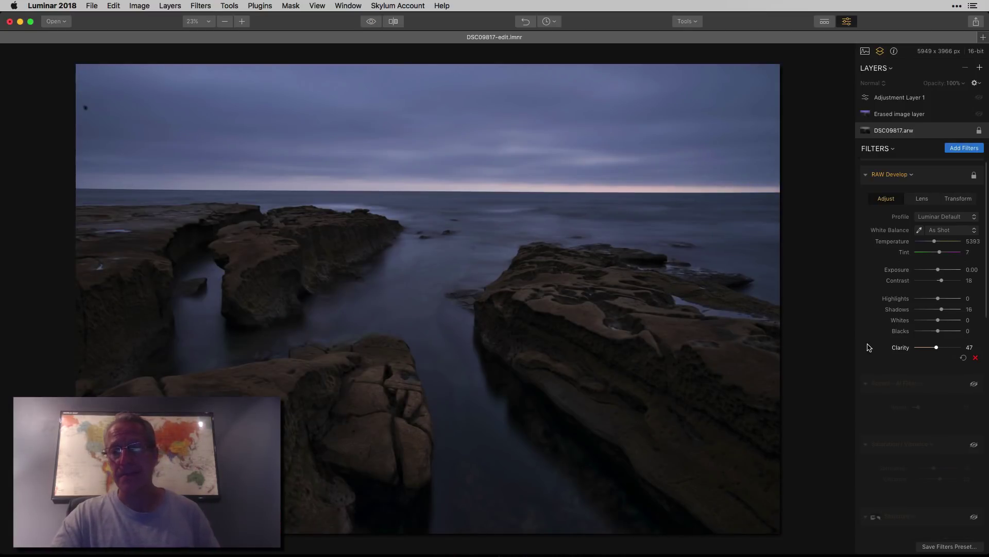
- Scroll the Filters panel down to reach the Saturation / Vibrance filter
scroll(909, 368, down, 1)
scroll(912, 358, down, 5)
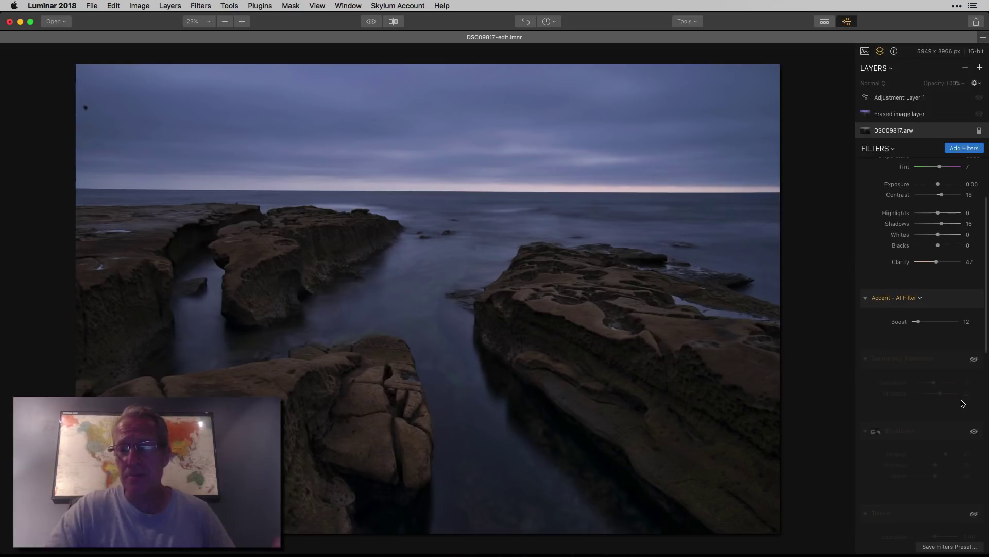
scroll(963, 404, down, 4)
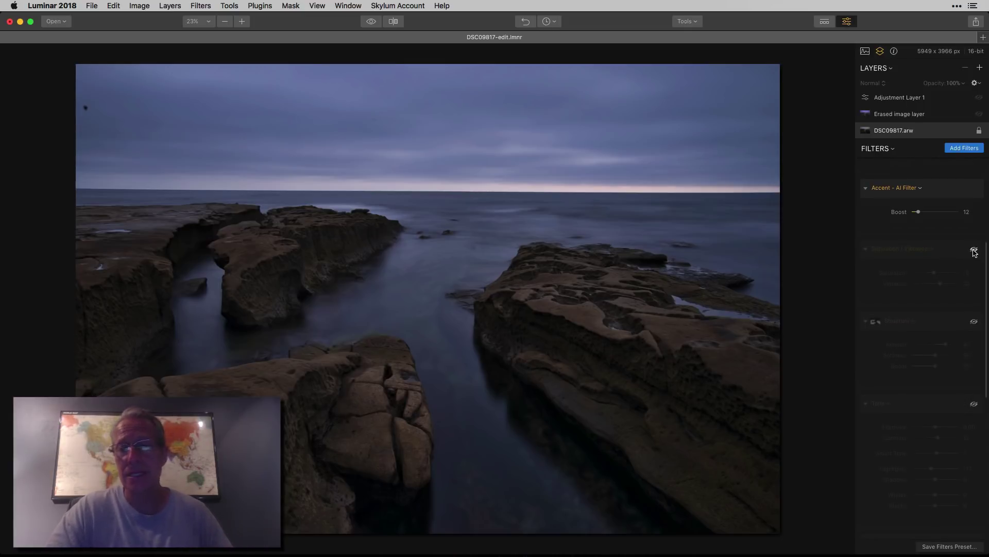
- Enable Saturation / Vibrance (-5, 22) and Structure (Amount 47, Softness 50, Boost 50)
click(974, 251)
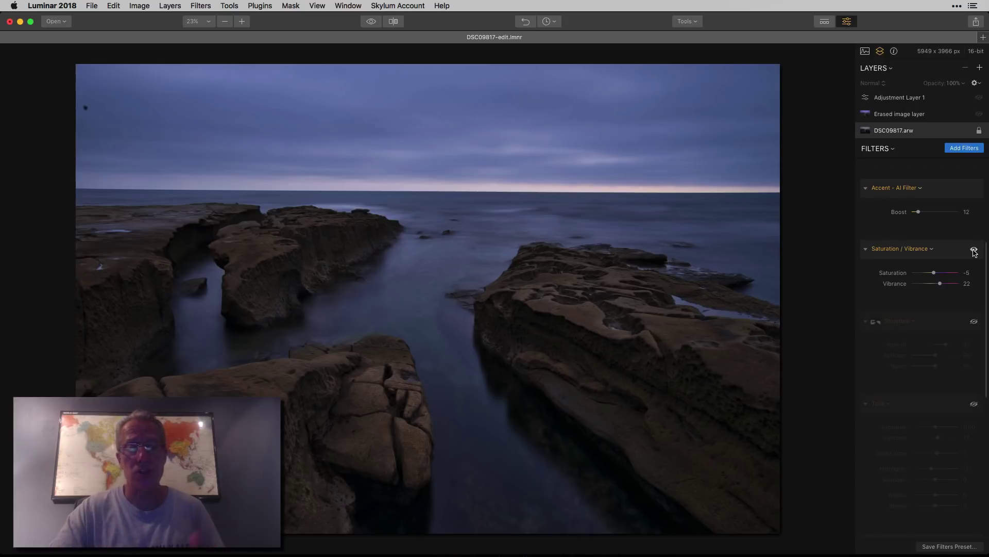
scroll(973, 258, down, 2)
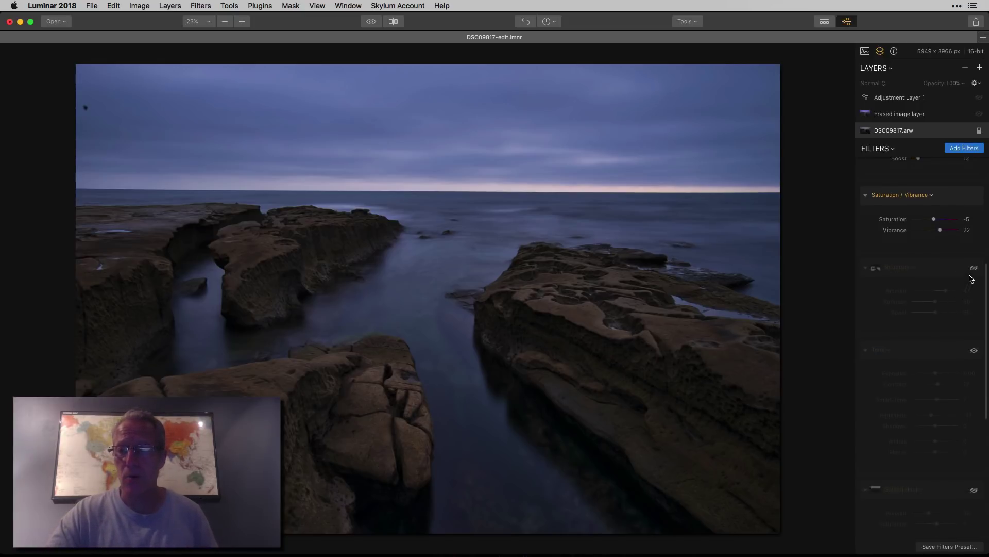
click(974, 268)
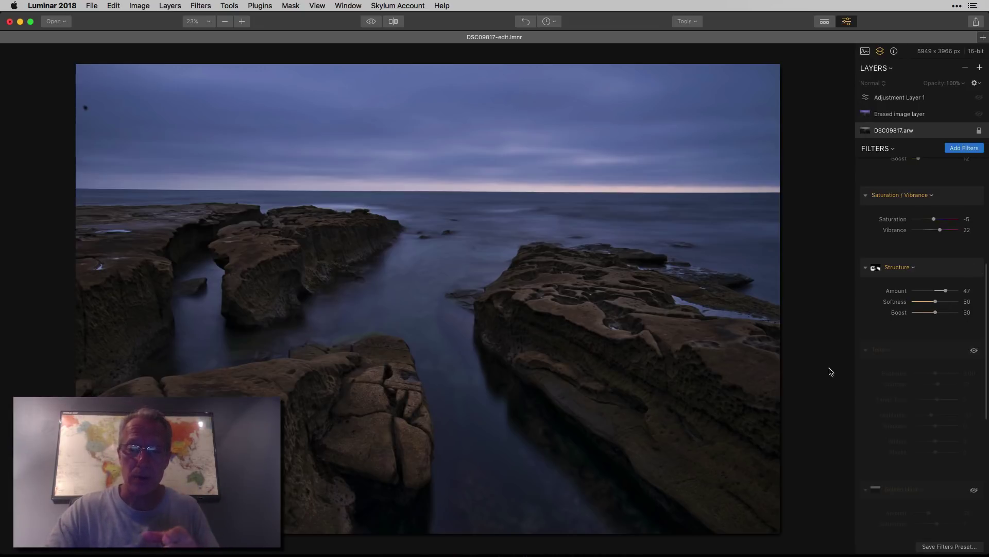
- Brush a Structure mask over the rocks, checking the mask overlay before finishing
click(962, 269)
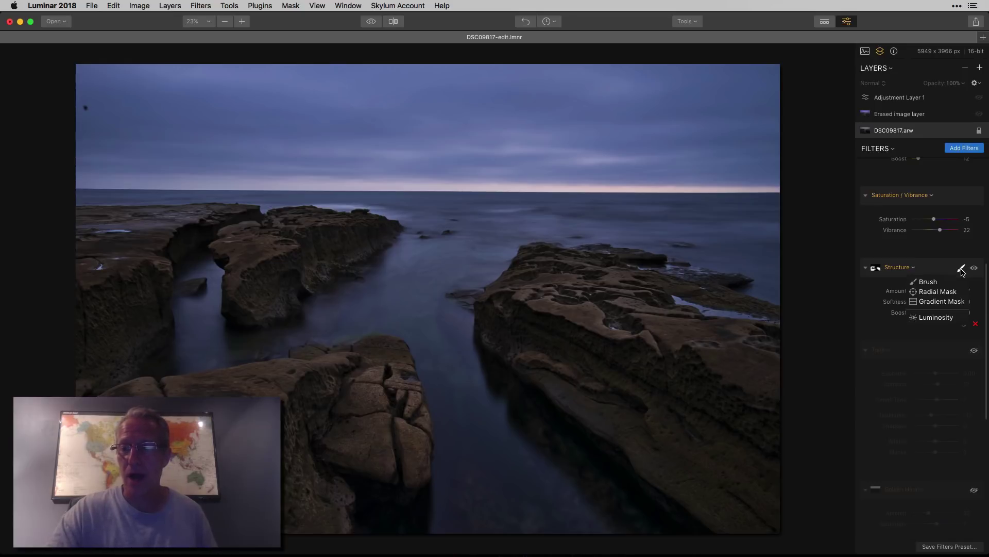
click(927, 282)
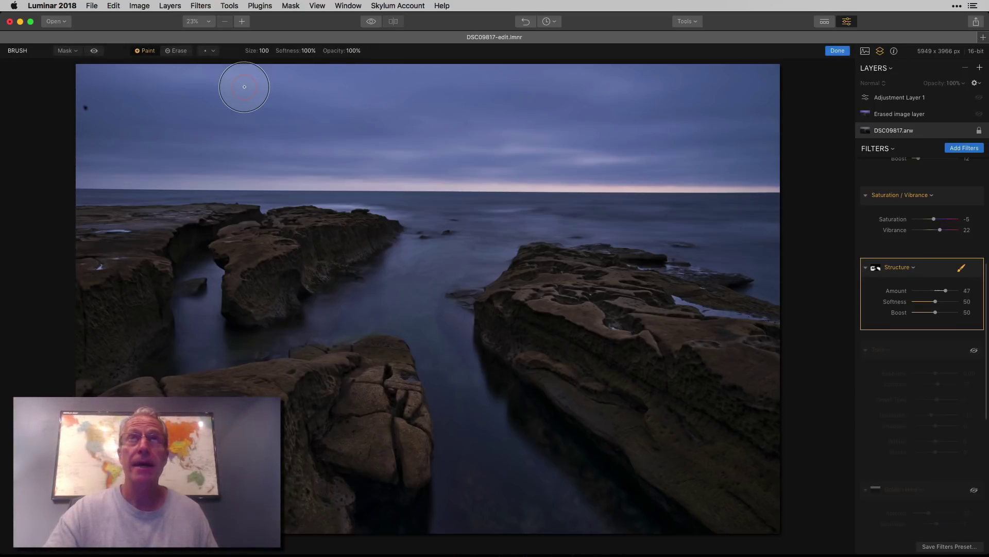
click(94, 52)
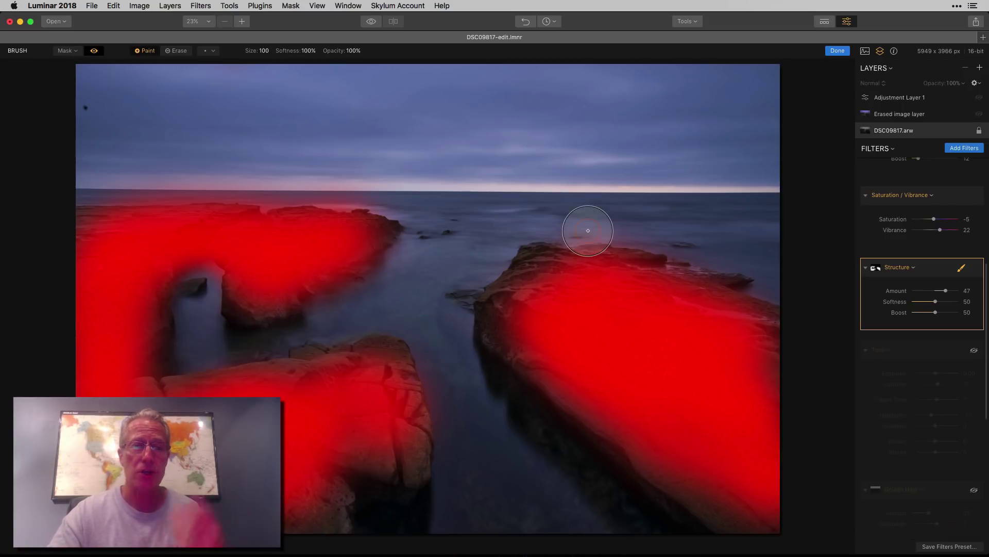
click(93, 51)
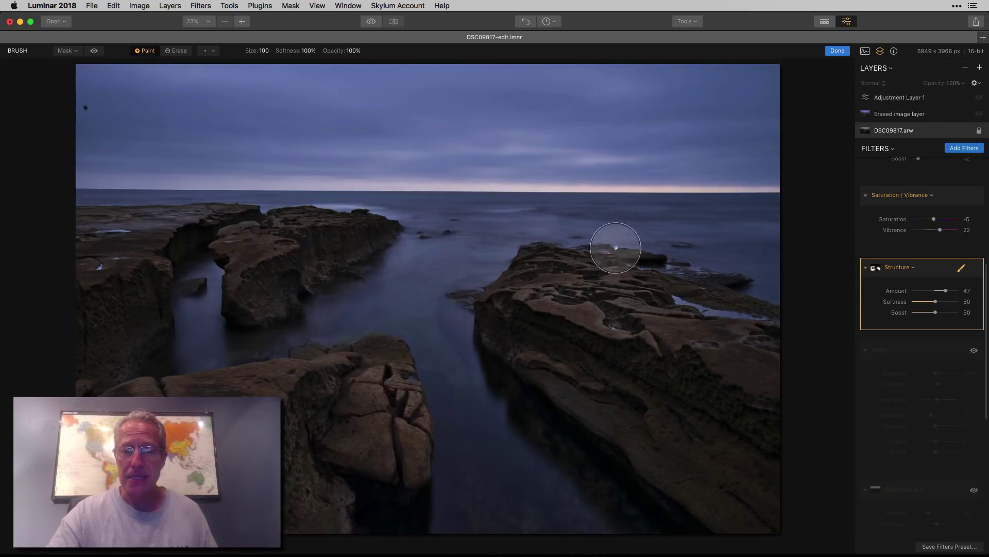
click(838, 51)
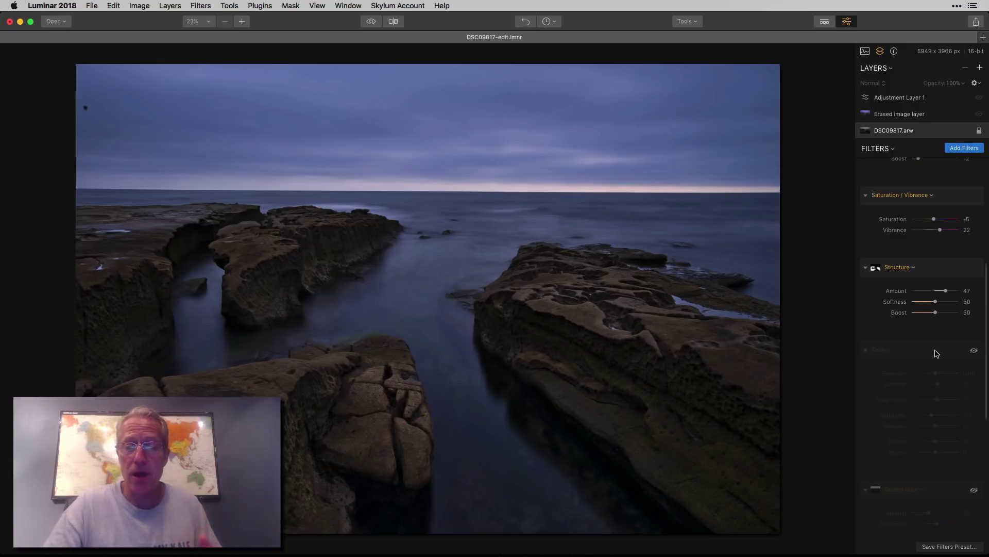
- Enable the Tone filter (Contrast 12, Smart Tone 7, Highlights -17), then scroll down to Golden Hour
scroll(936, 353, down, 3)
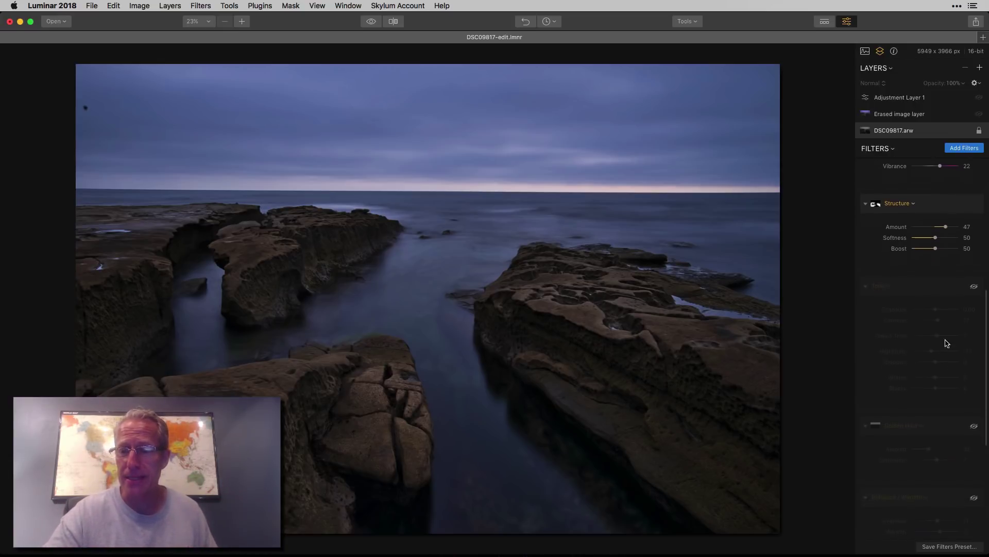
click(974, 287)
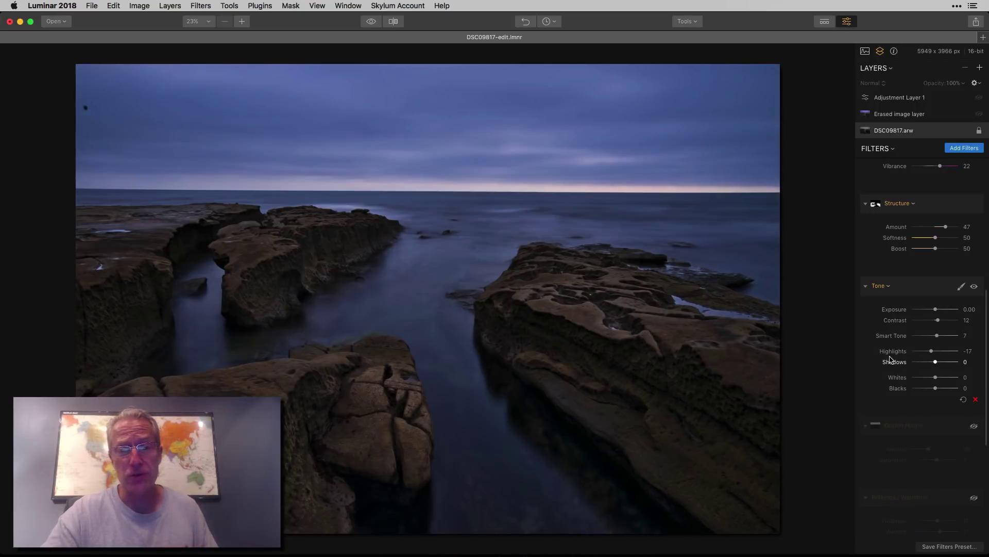
scroll(898, 331, down, 1)
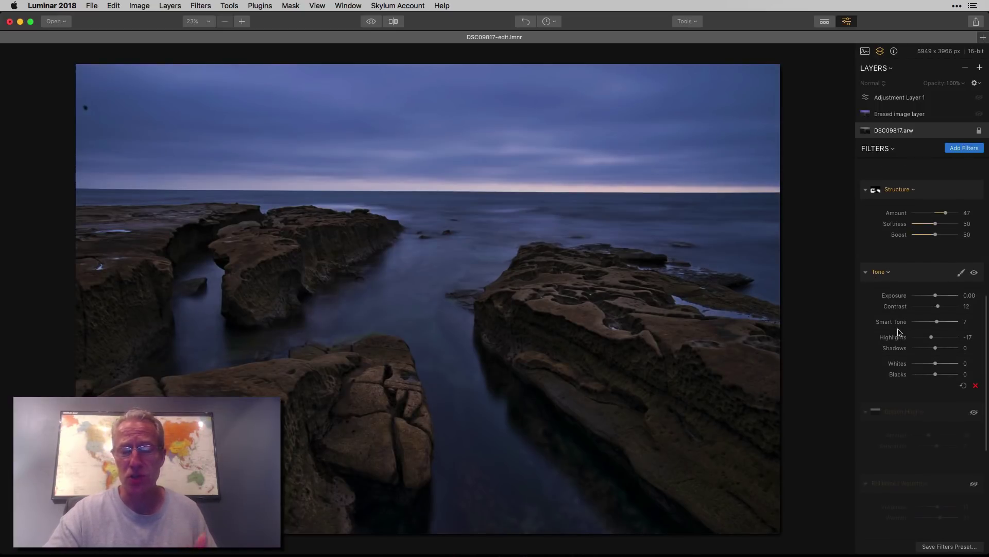
scroll(899, 331, down, 1)
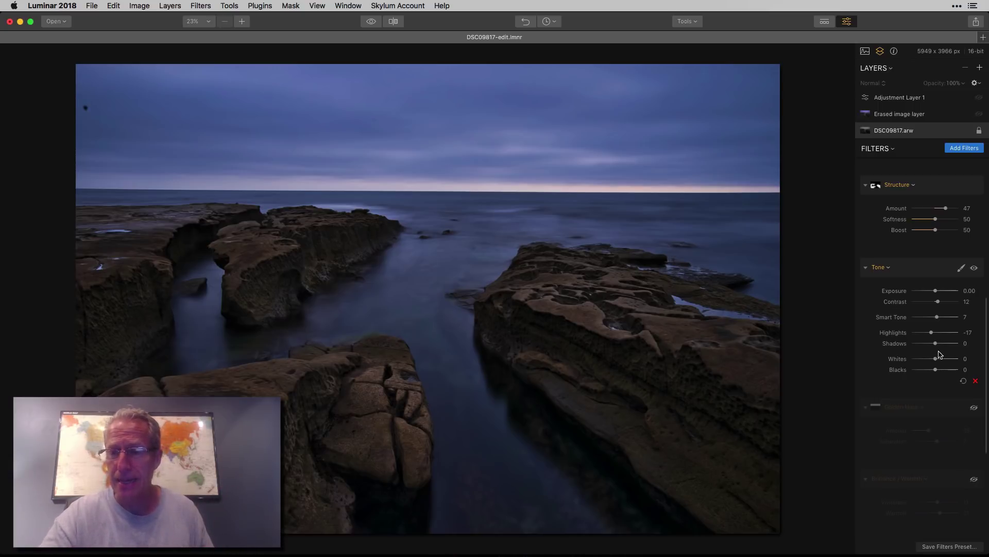
scroll(927, 351, down, 5)
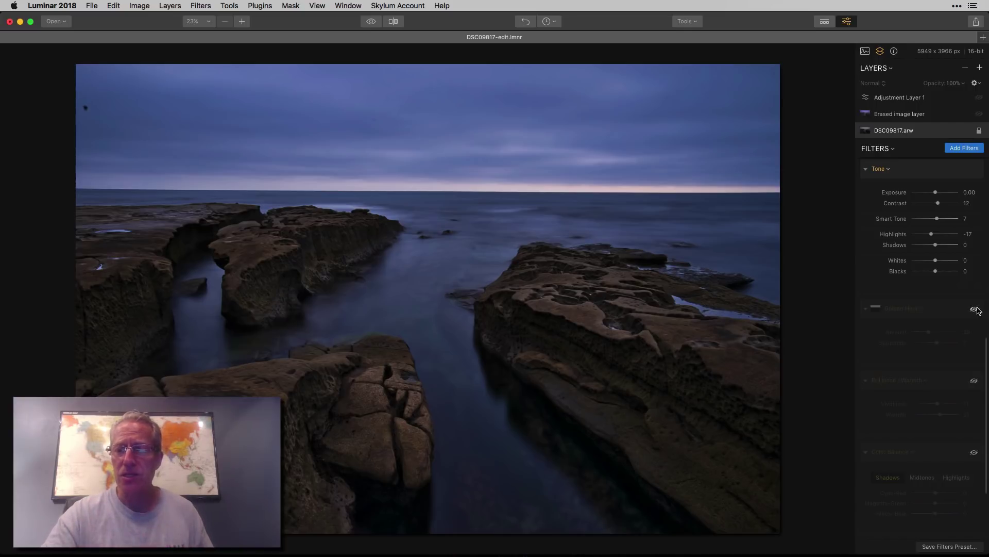
scroll(977, 312, up, 5)
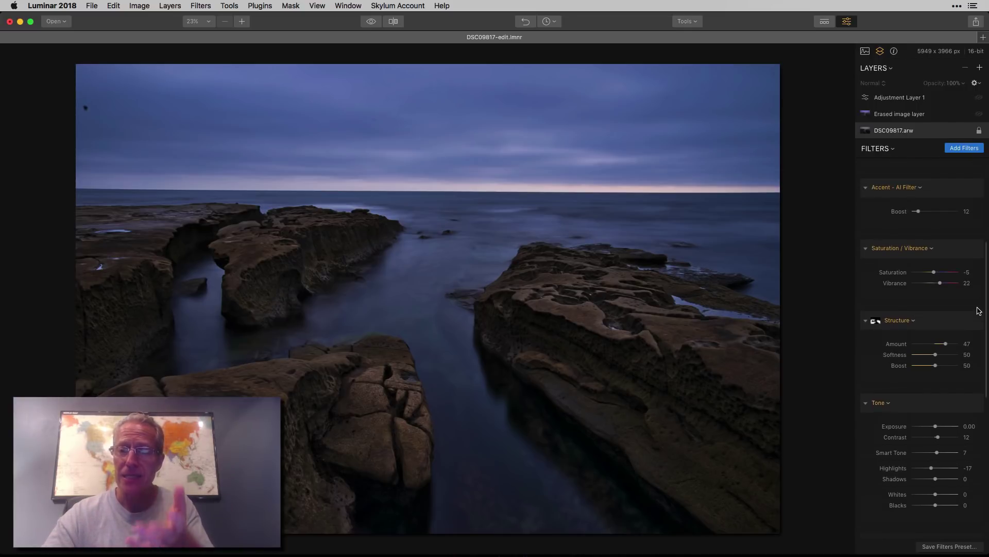
scroll(978, 310, down, 5)
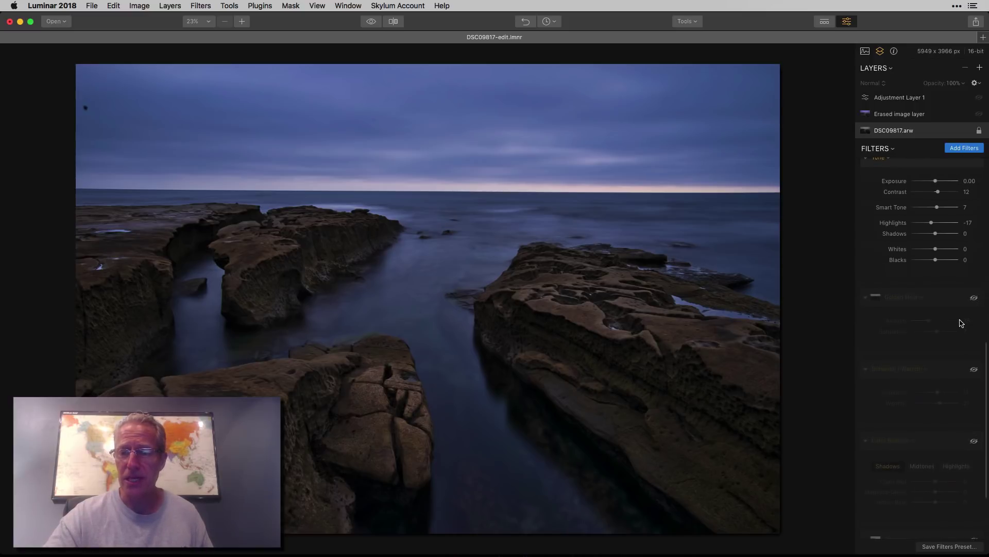
- Enable Golden Hour (Amount 35, Saturation 7) and mask it to the sky only
click(974, 298)
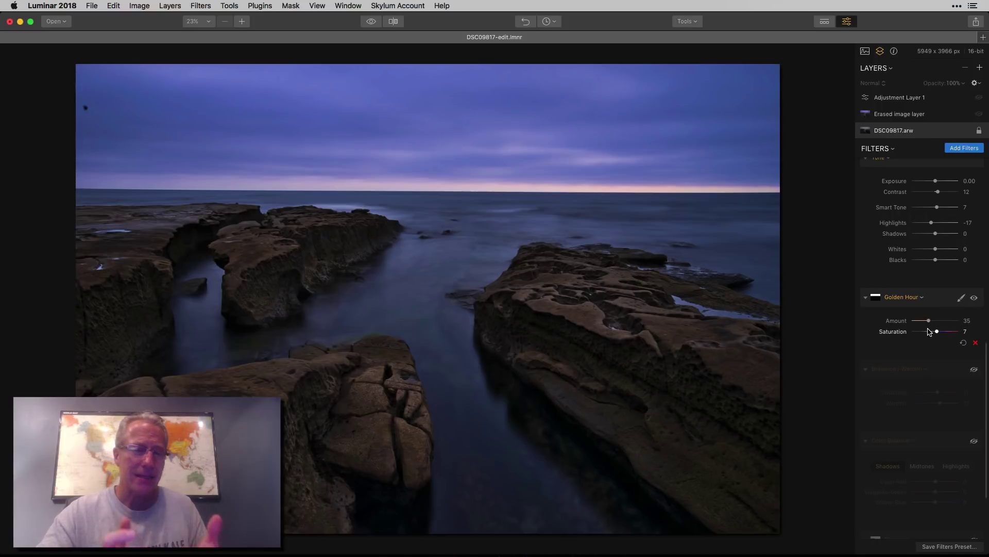
click(961, 298)
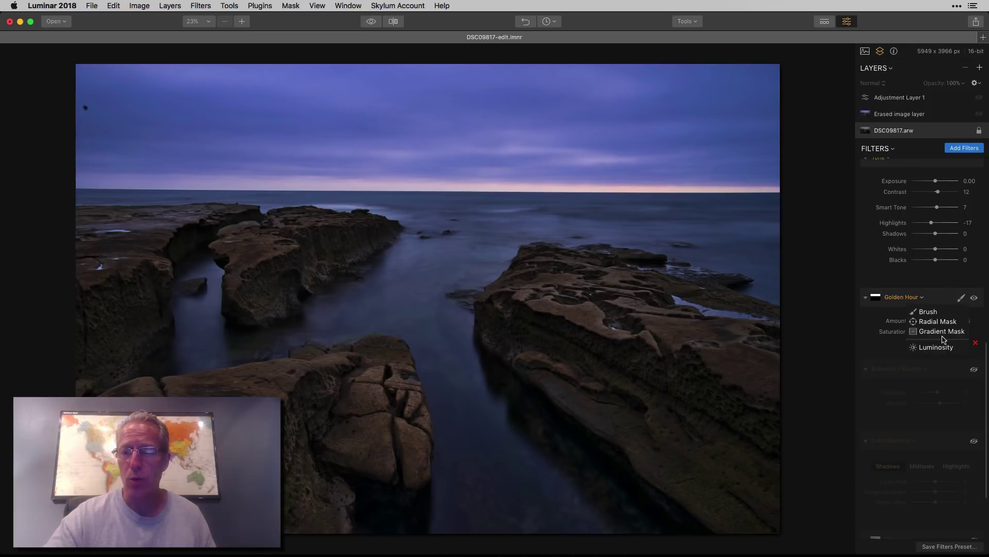
click(934, 312)
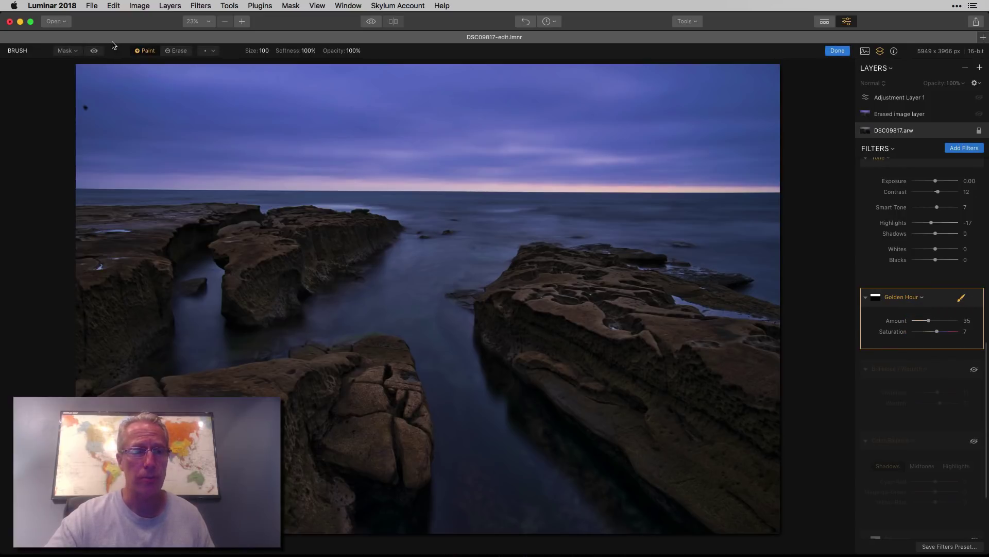
click(96, 51)
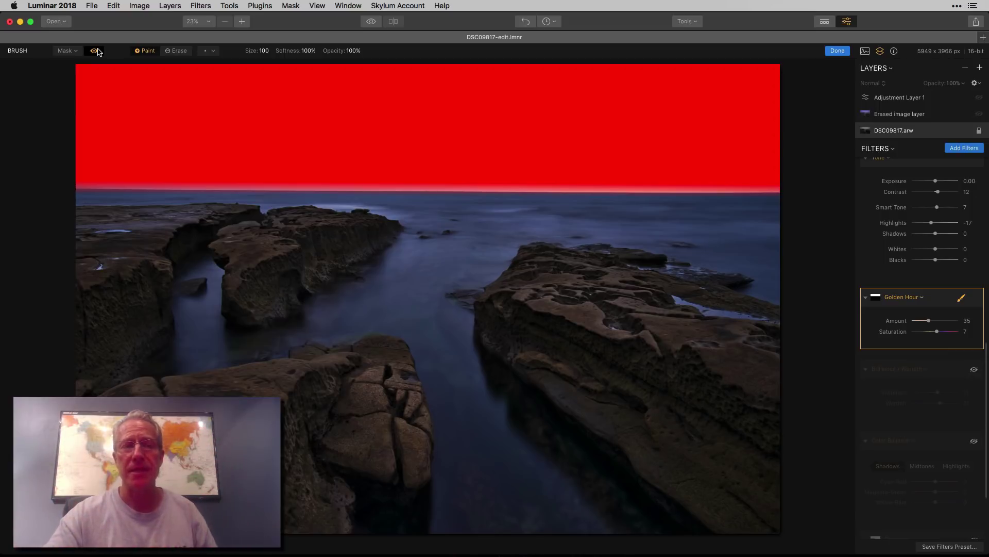
click(96, 51)
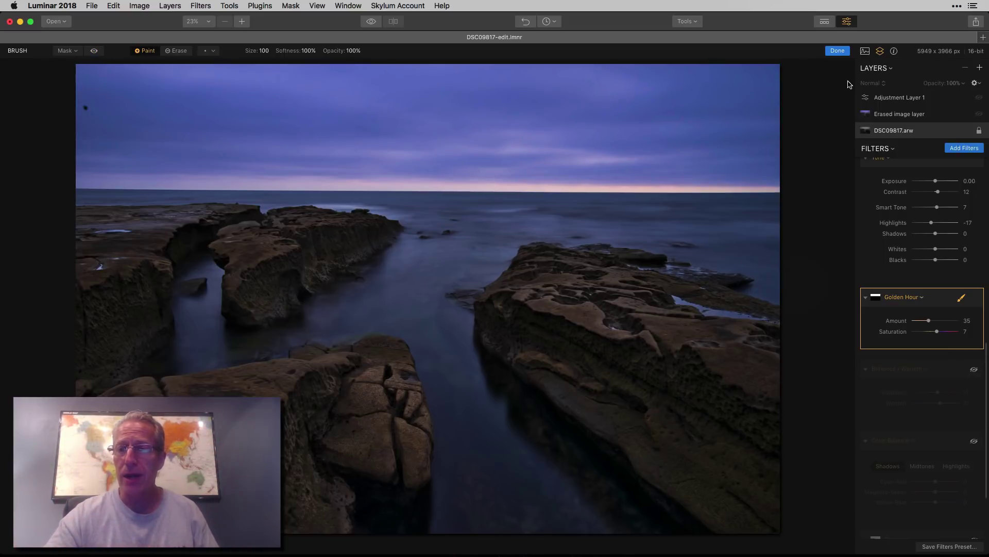
click(837, 51)
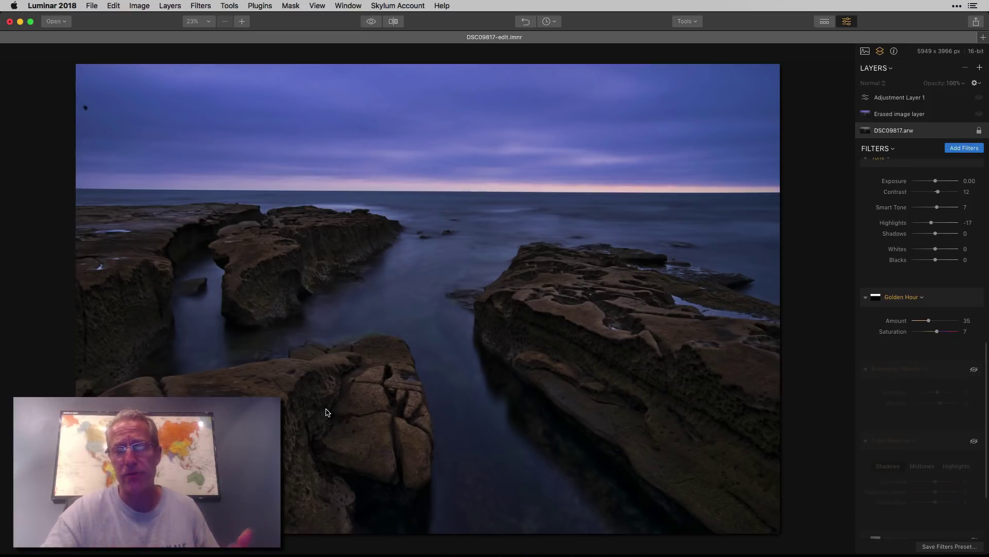
scroll(886, 386, down, 1)
scroll(885, 387, down, 2)
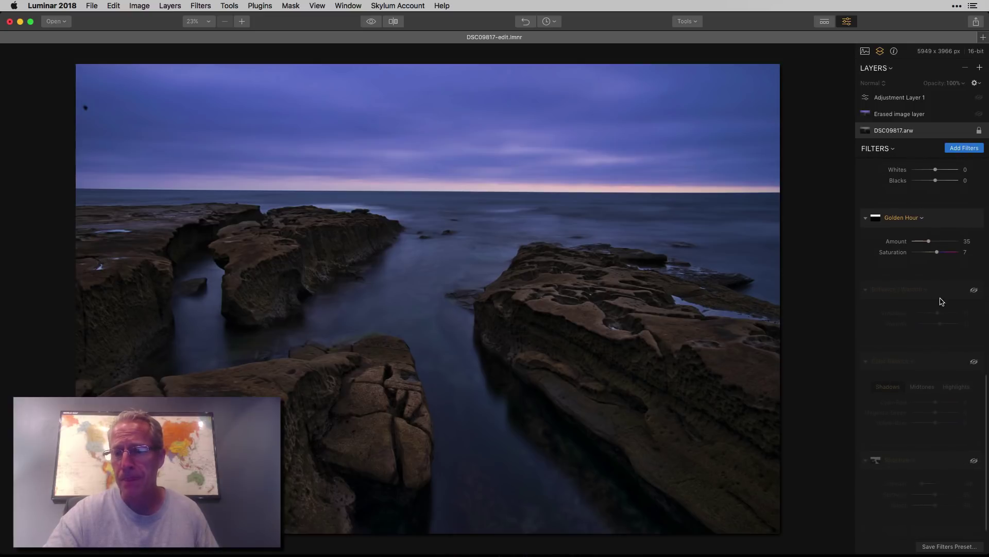
click(973, 292)
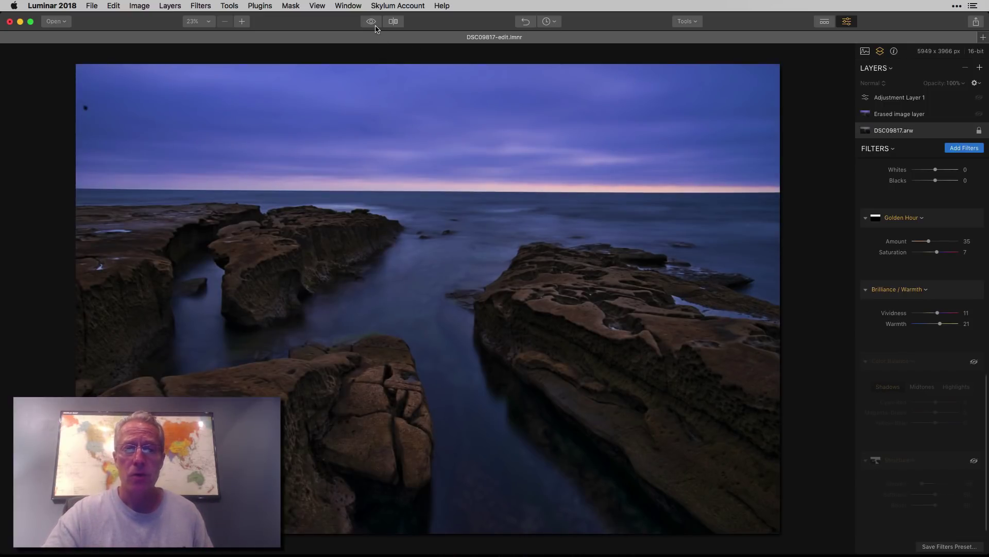
click(395, 22)
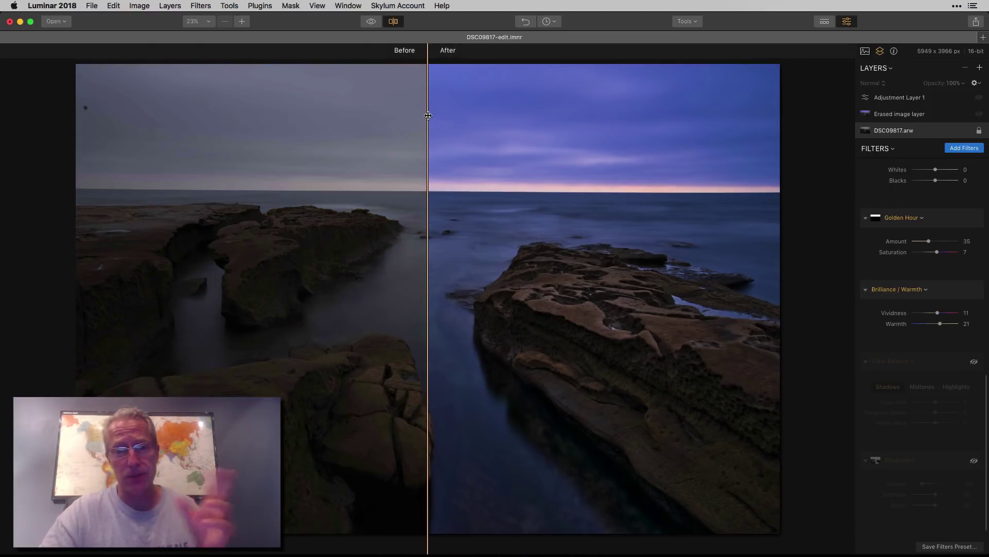
drag(428, 116, 331, 96)
click(392, 22)
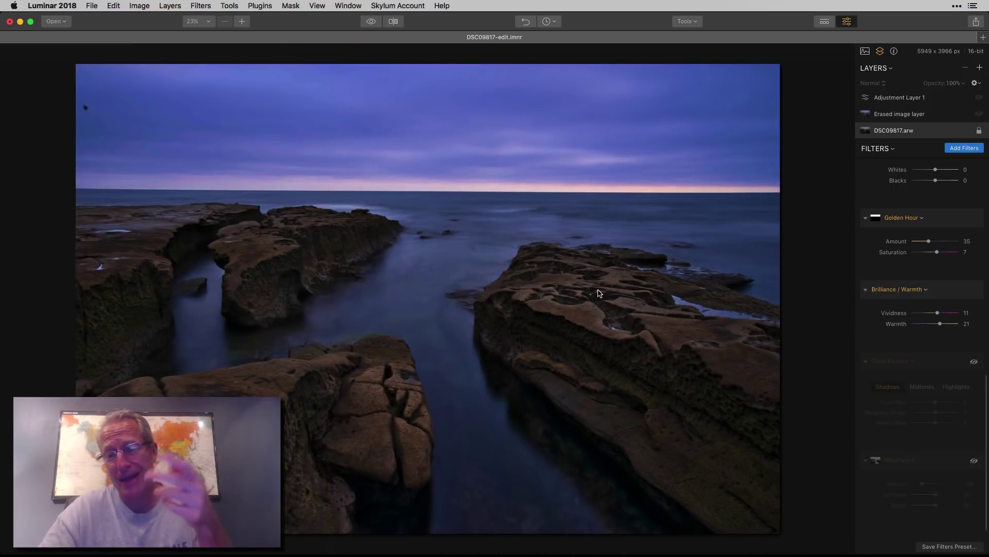
scroll(955, 392, down, 1)
- Enable Color Balance with Highlights at Cyan-Red 22, Yellow-Blue -3, comparing it on and off
click(974, 345)
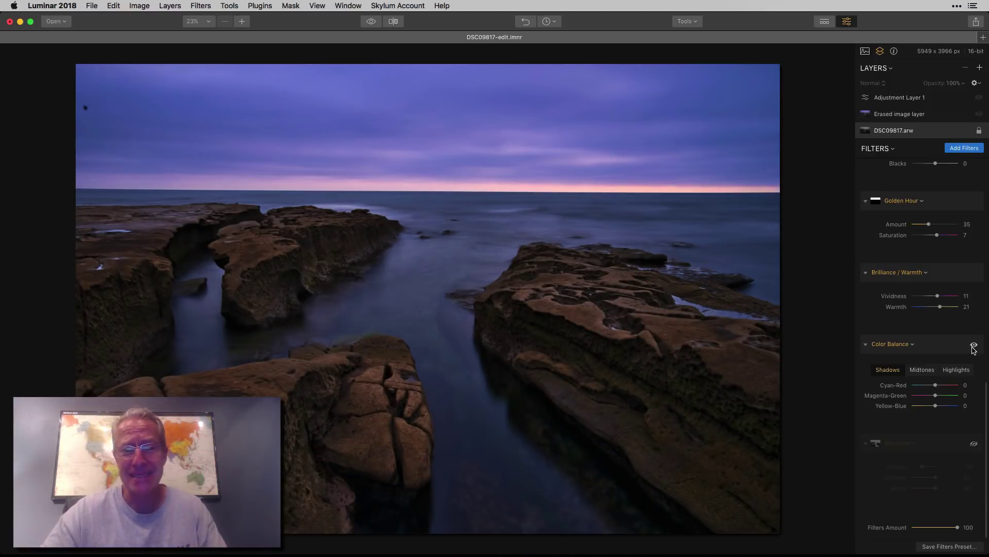
click(930, 371)
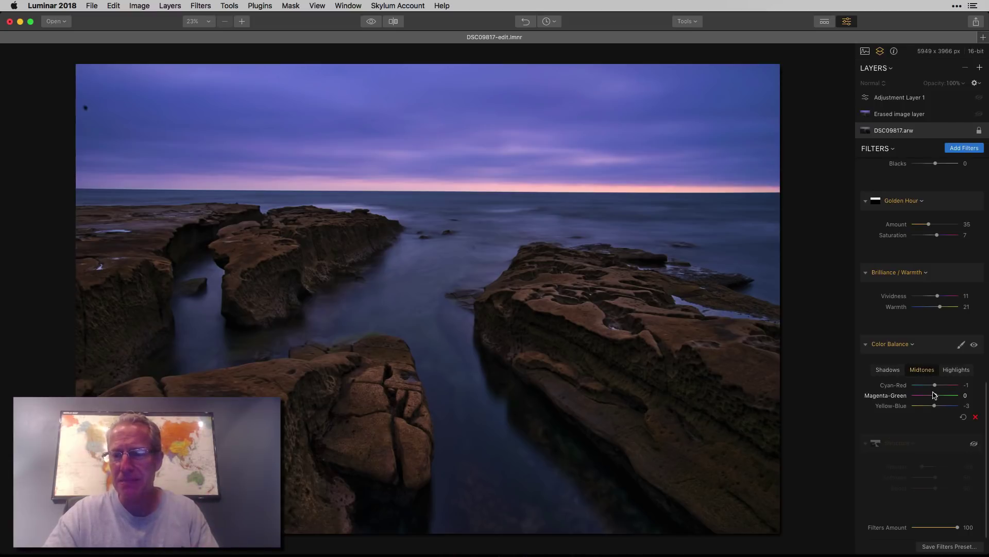
click(956, 370)
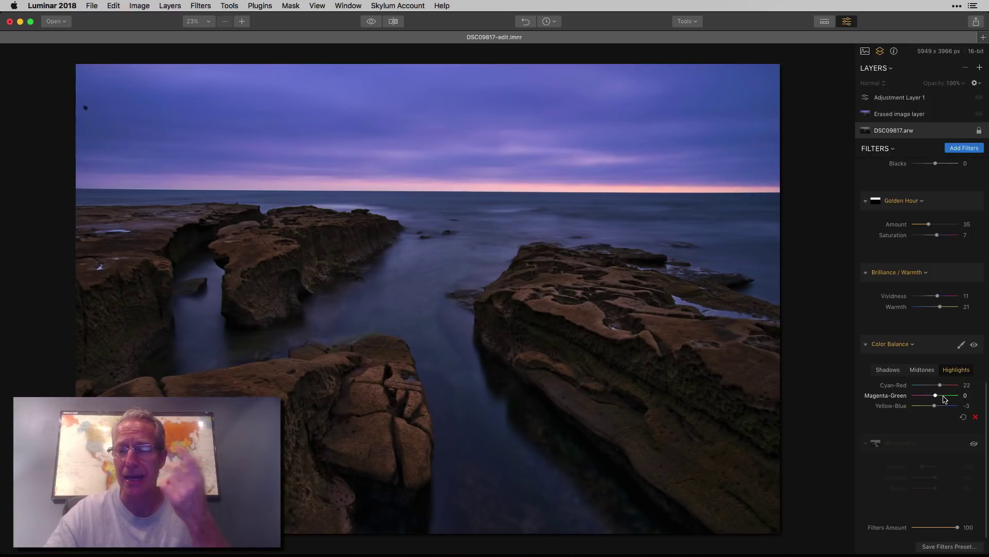
click(975, 345)
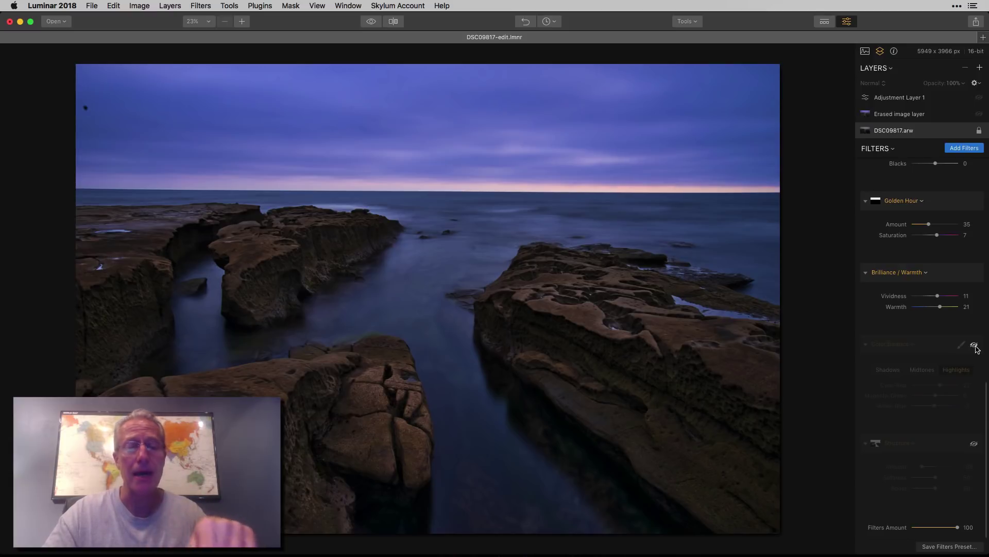
click(974, 345)
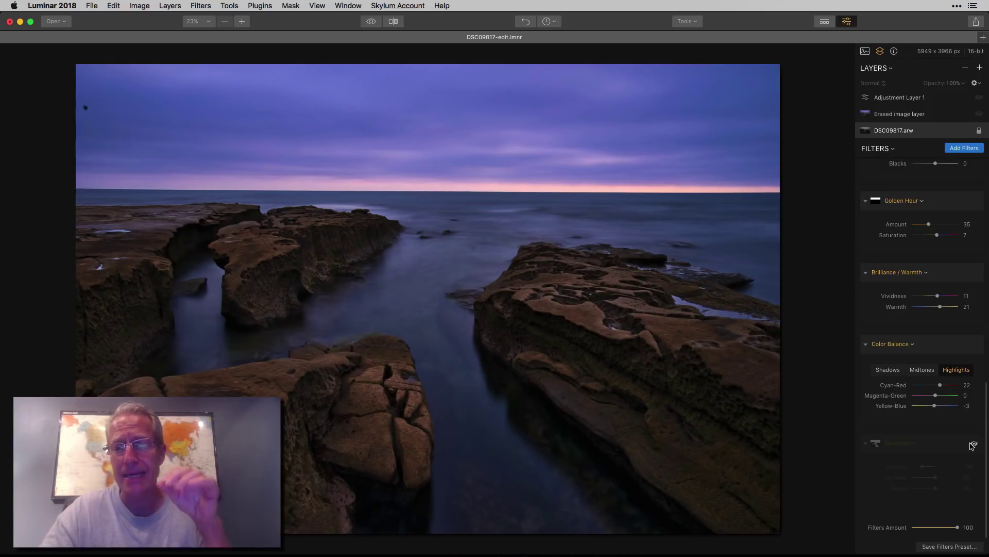
- Enable the Structure filter at -59 and brush its mask over the sky and water
scroll(973, 441, up, 10)
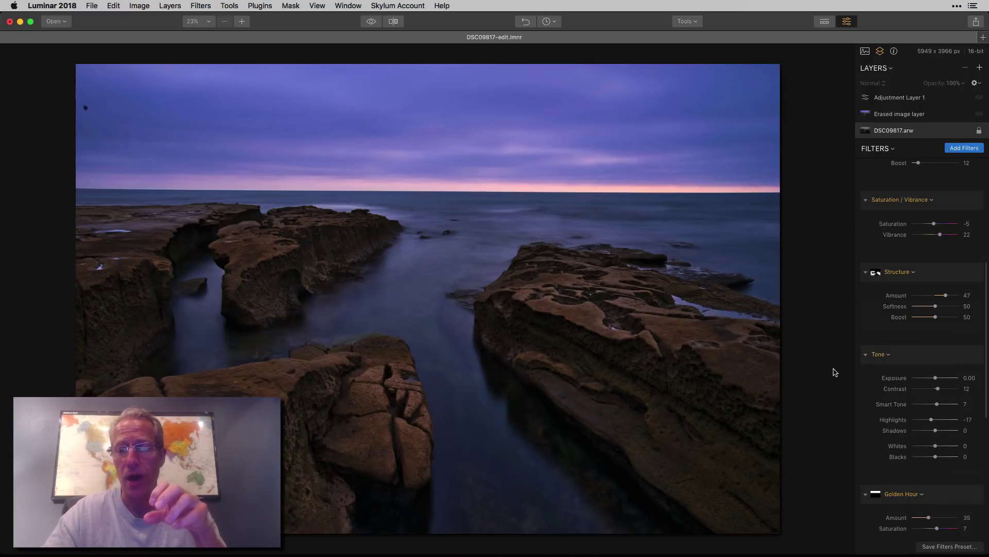
scroll(952, 442, down, 10)
click(974, 443)
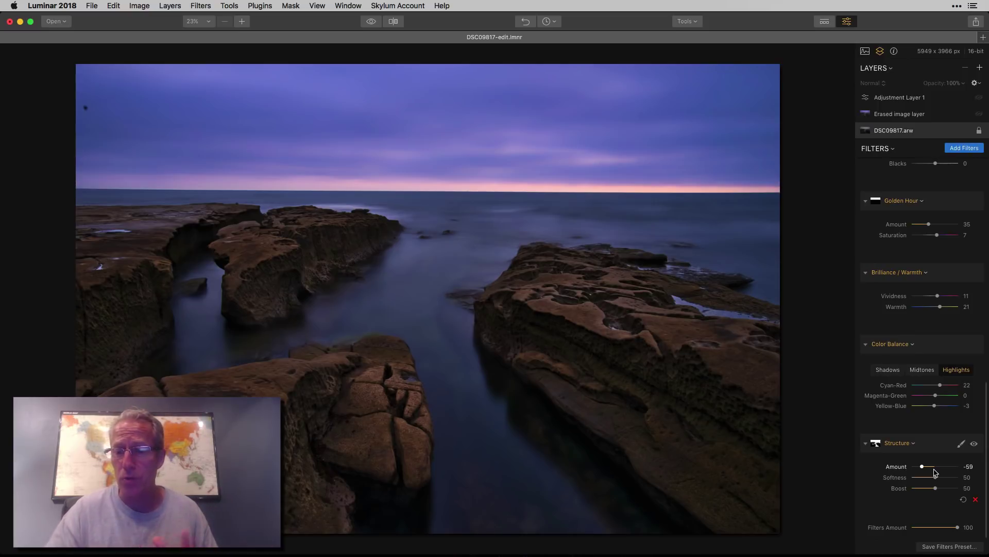
click(962, 443)
click(927, 458)
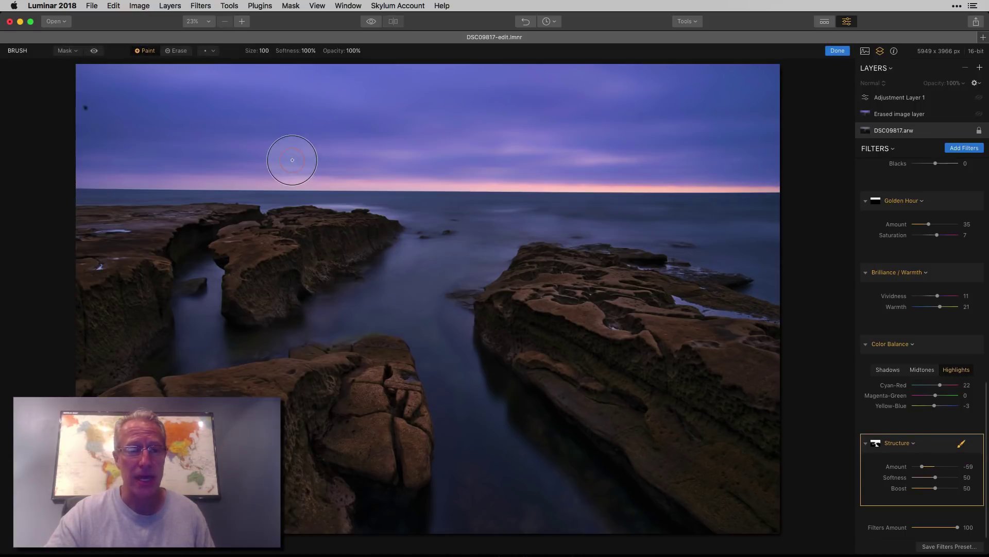
click(93, 50)
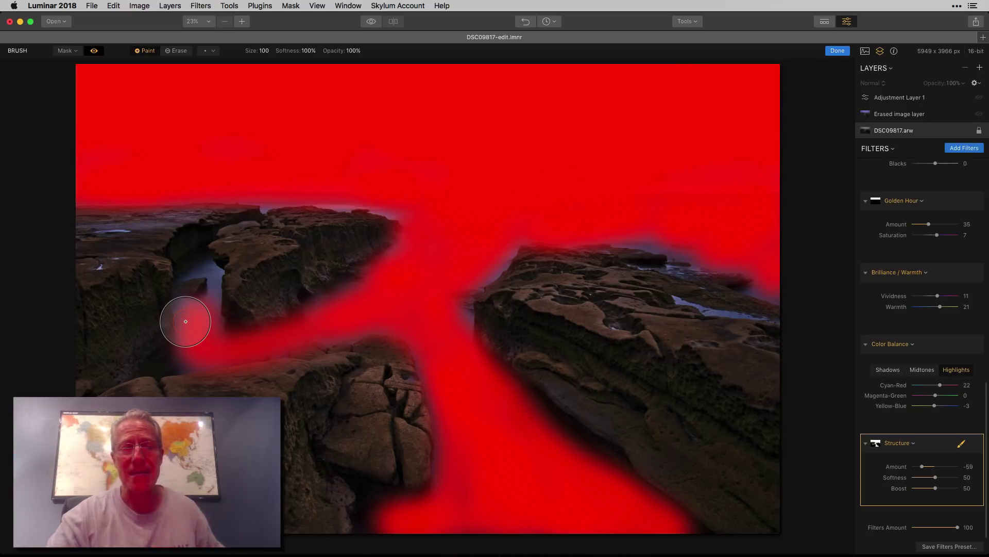
click(94, 50)
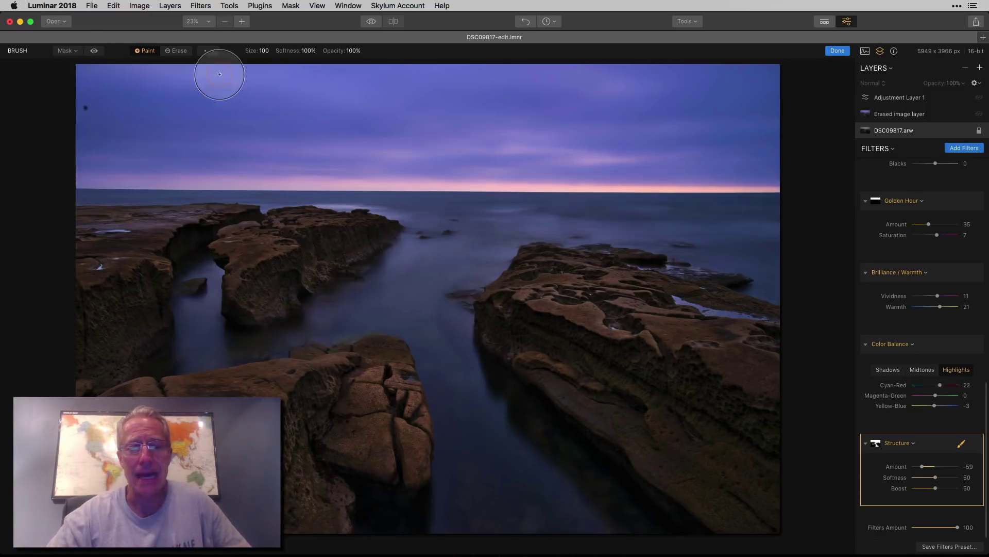
click(838, 51)
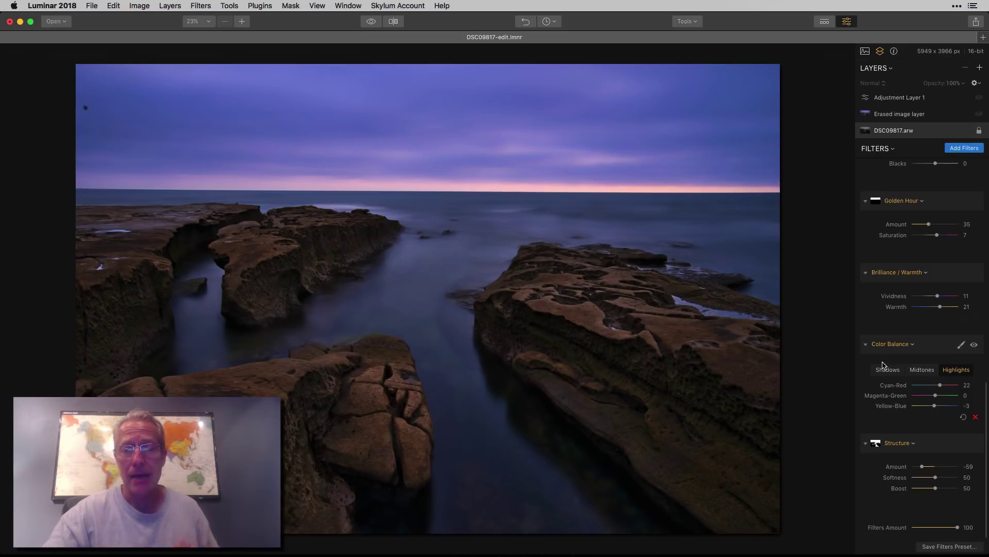
click(372, 23)
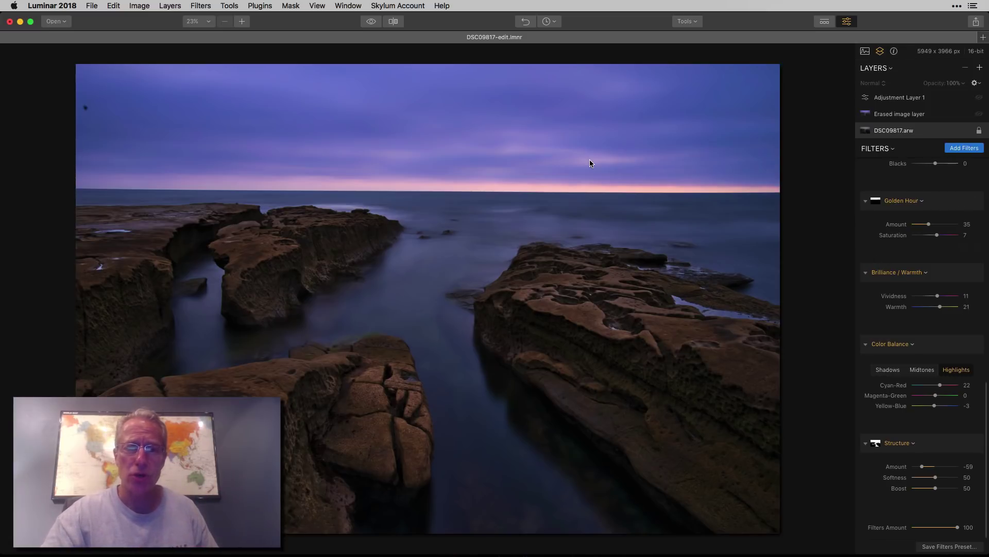
click(371, 21)
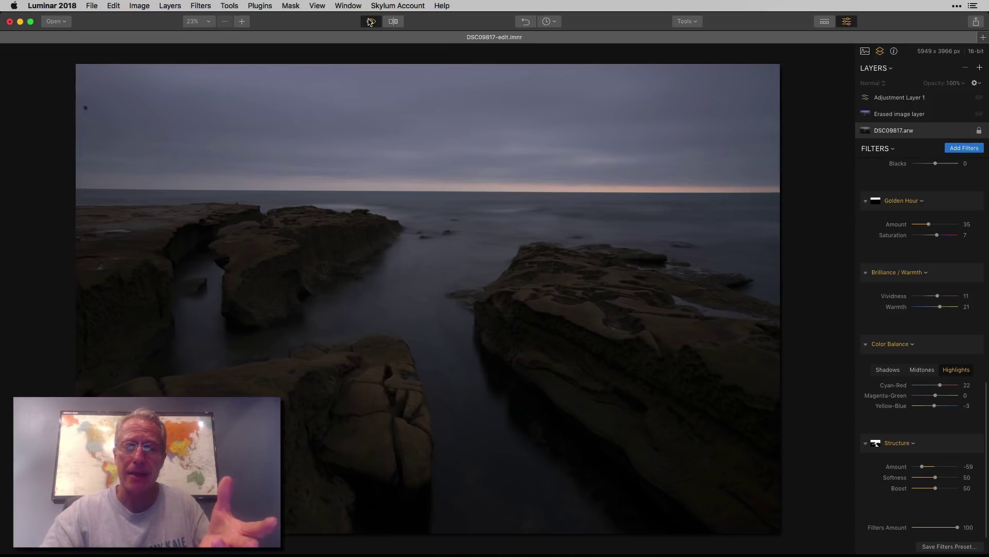
click(370, 22)
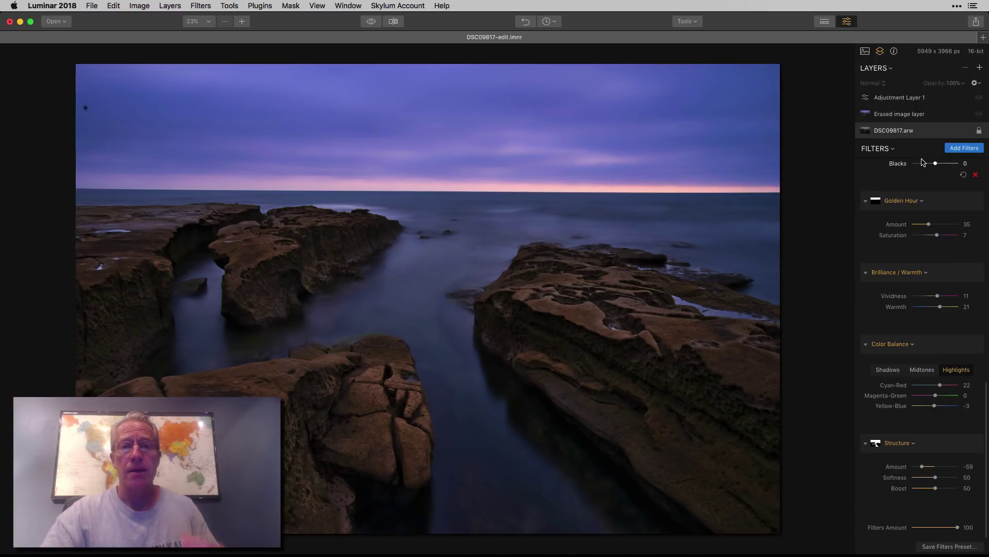
- Select the Erased image layer and toggle its visibility to compare the spot removal
click(916, 118)
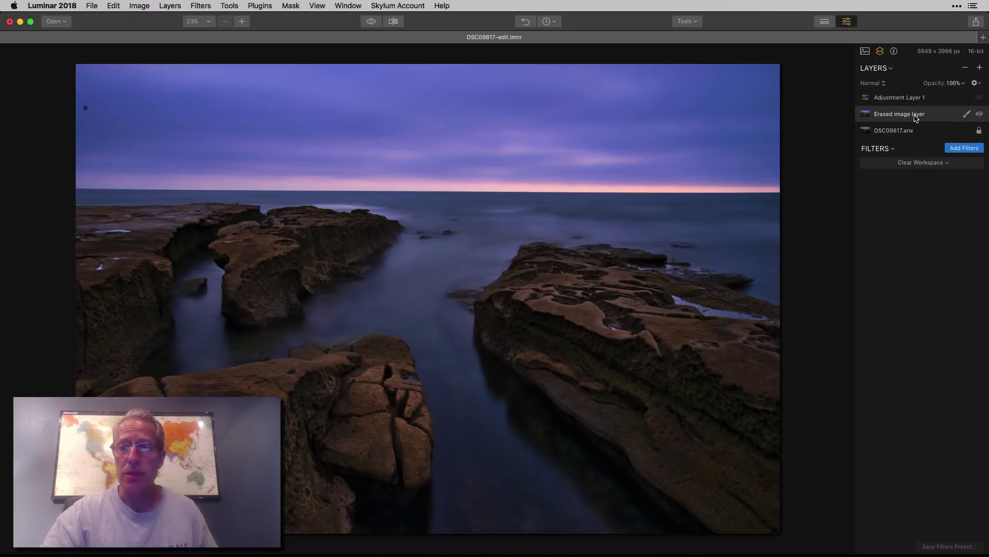
click(980, 115)
click(979, 115)
click(980, 115)
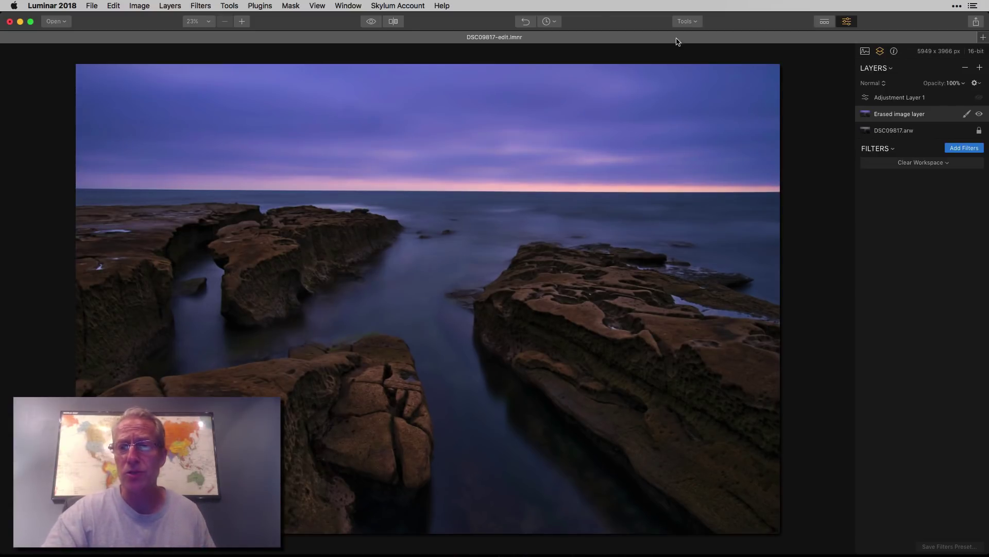
click(695, 23)
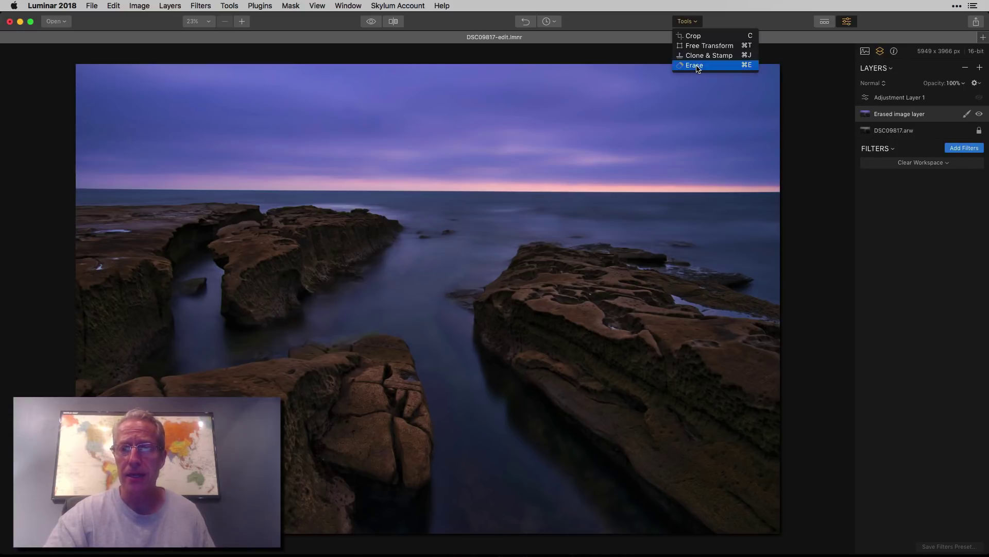
click(696, 22)
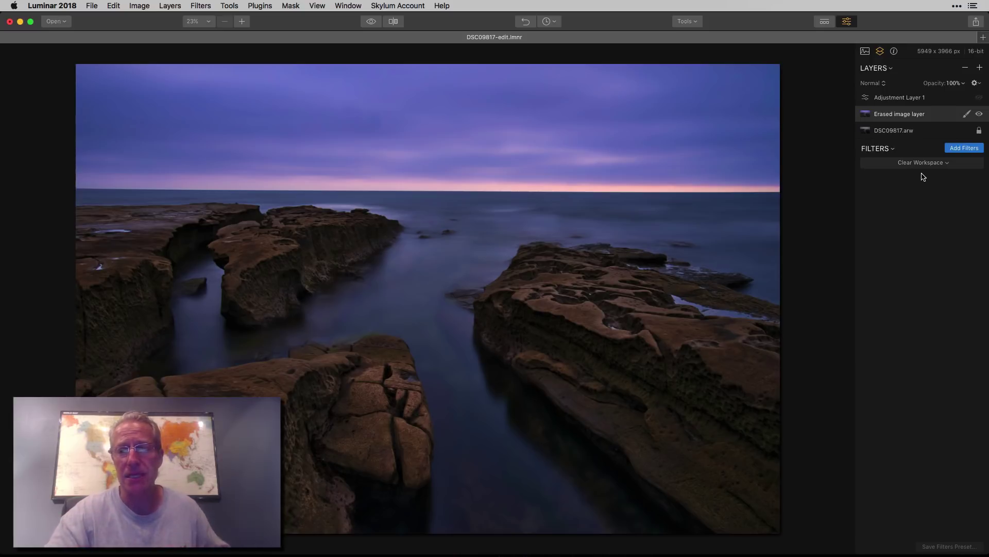
- Compare Adjustment Layer 1 and Image Radiance on and off, then raise Image Radiance Amount to 35
click(923, 101)
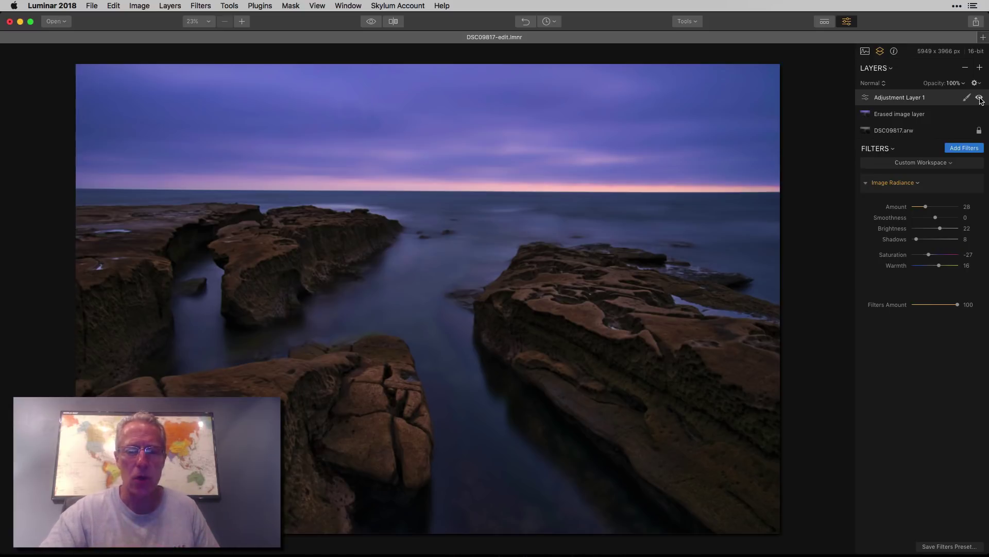
click(980, 98)
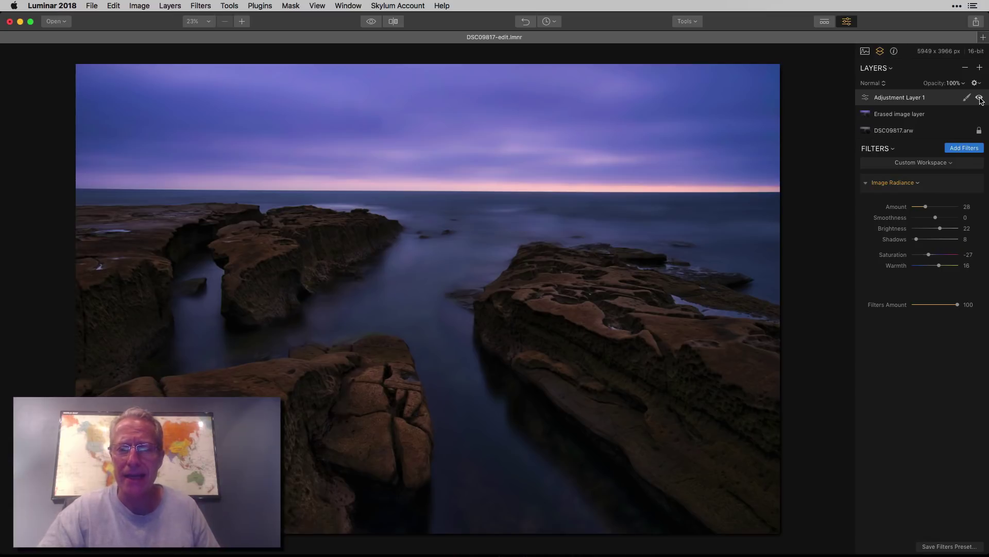
click(974, 183)
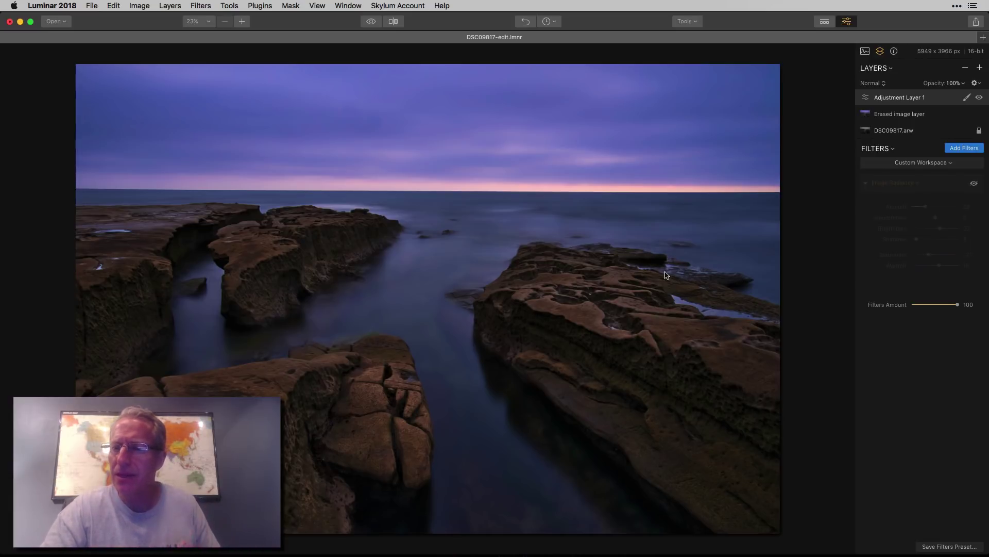
click(974, 183)
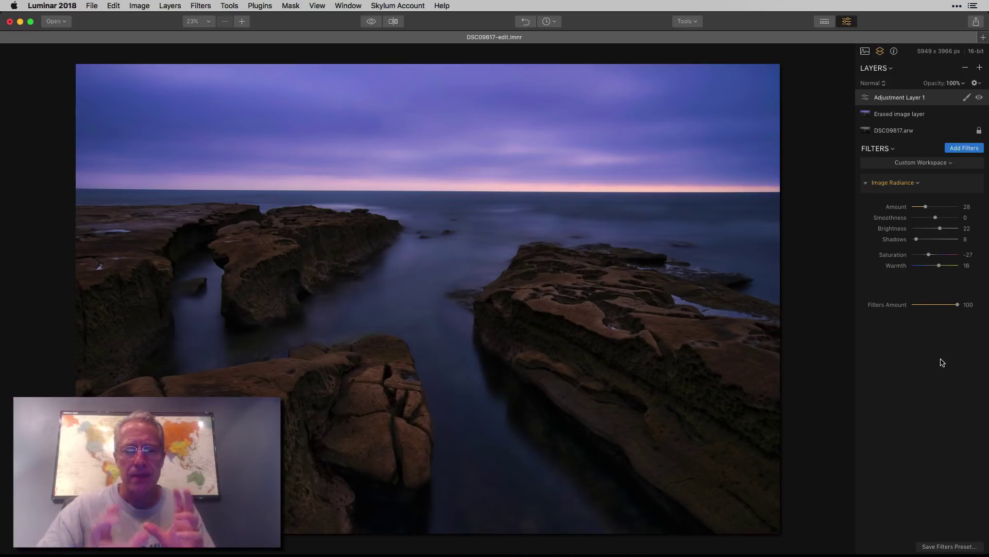
drag(925, 207, 929, 209)
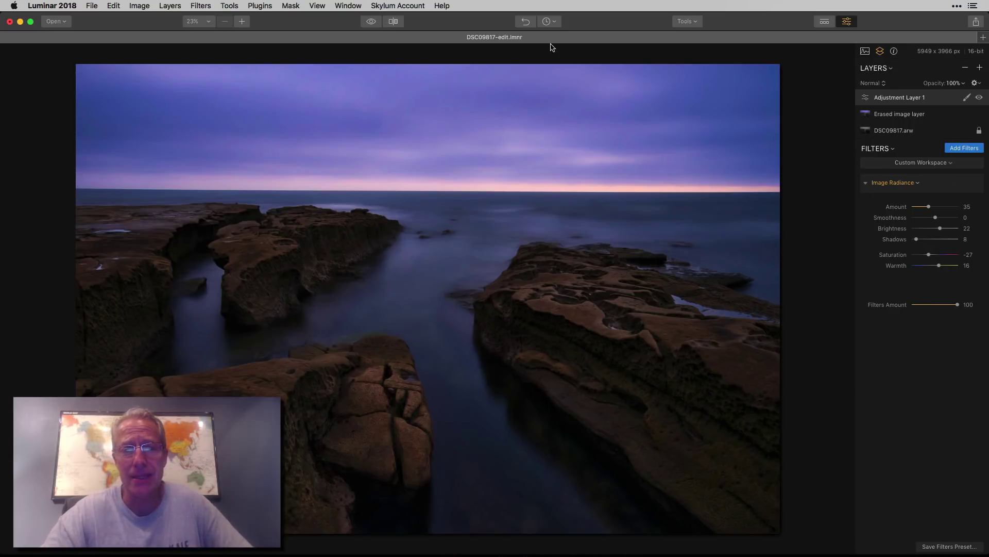
click(395, 22)
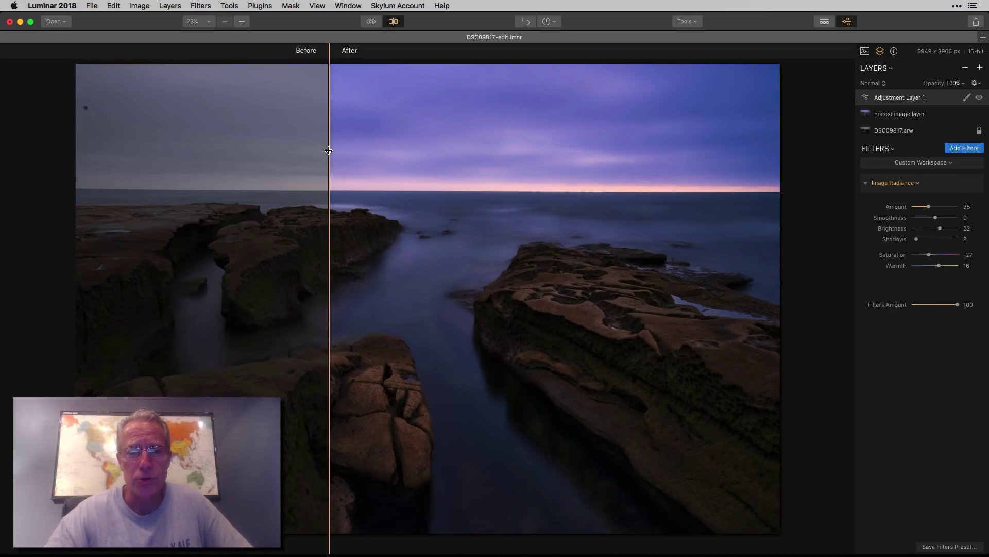
drag(331, 151, 364, 97)
click(394, 24)
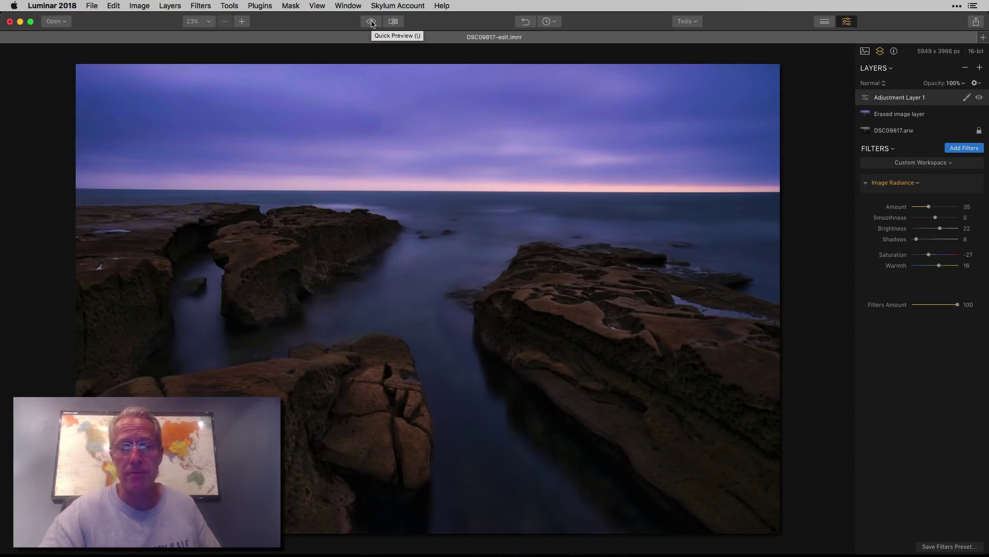
click(372, 23)
click(372, 23)
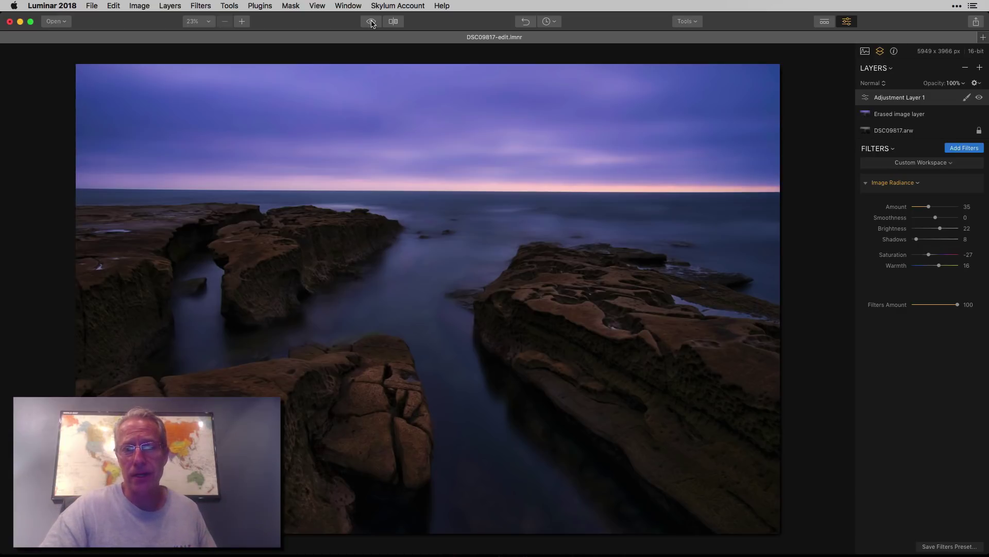
click(371, 22)
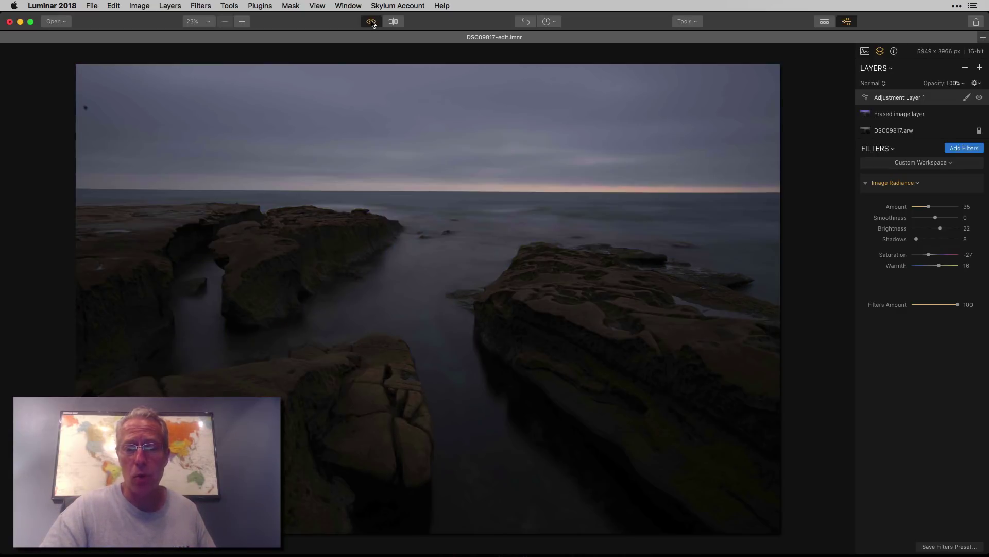
click(372, 22)
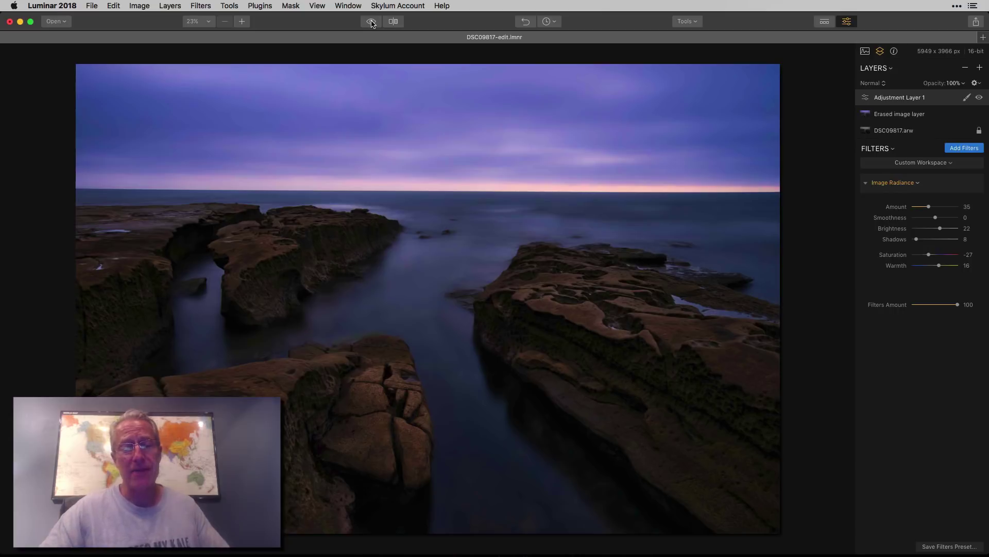